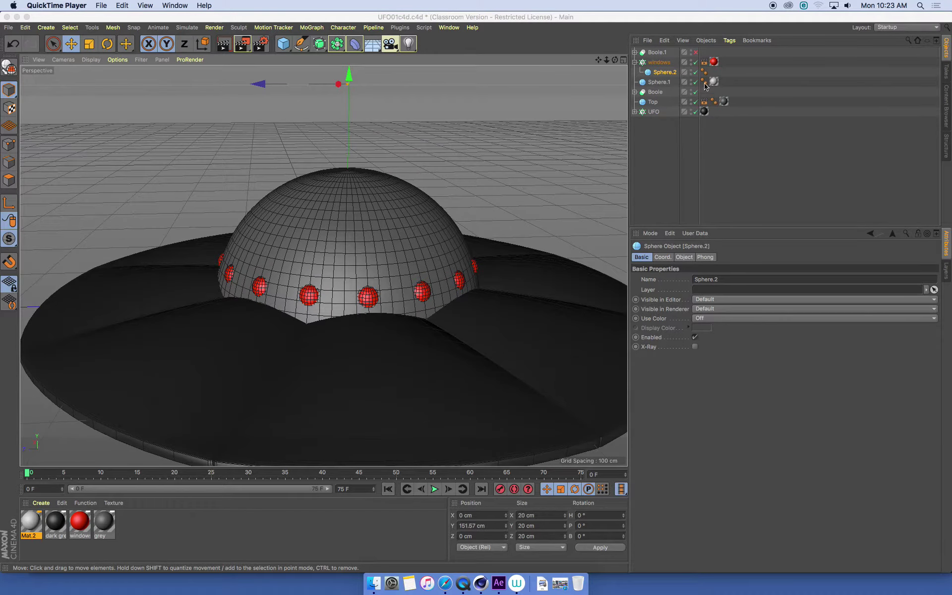
Step: Toggle the windows cloner off and back on, bringing back its 16 red windows at 106 cm radius
left_click(696, 62)
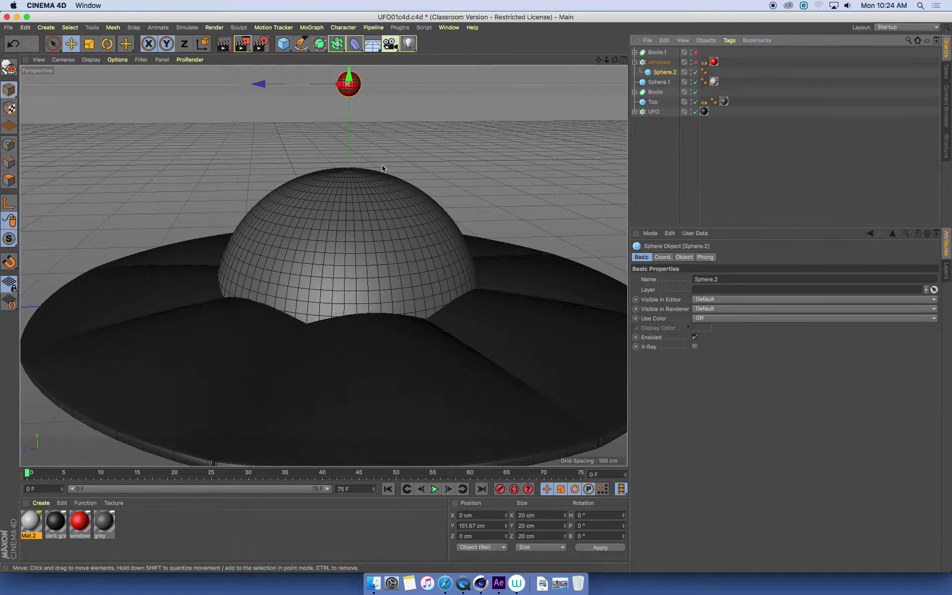
mouse_move(379, 171)
left_mouse_down("alt")
mouse_move(378, 202)
mouse_move(363, 166)
left_mouse_up("alt")
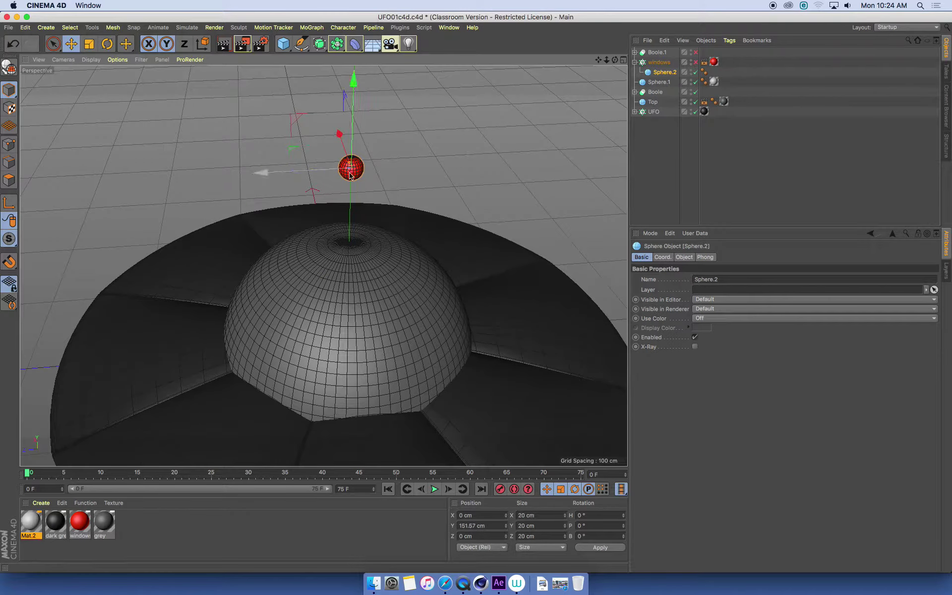
left_click(639, 60)
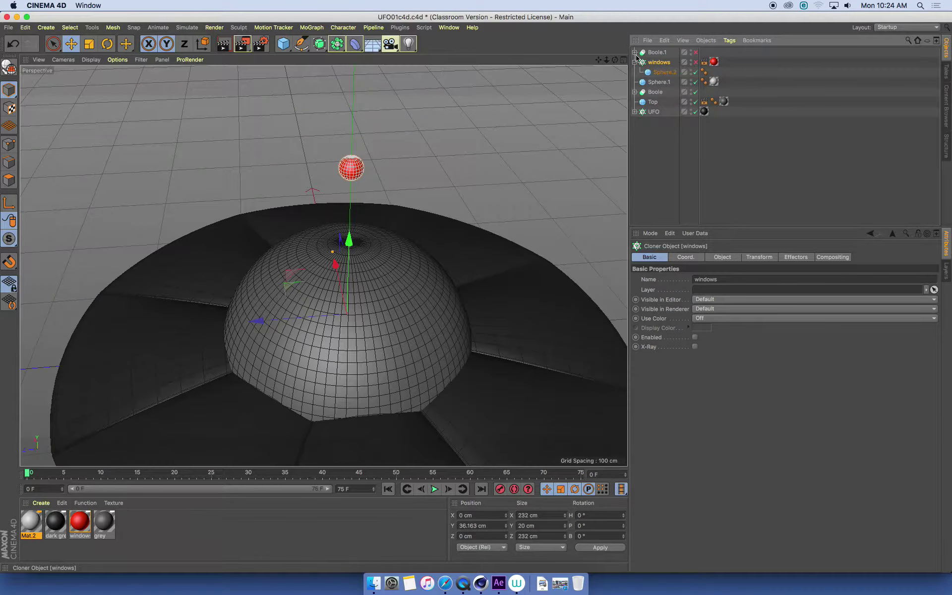
left_click(696, 62)
left_click_drag(391, 233, 397, 291, "alt")
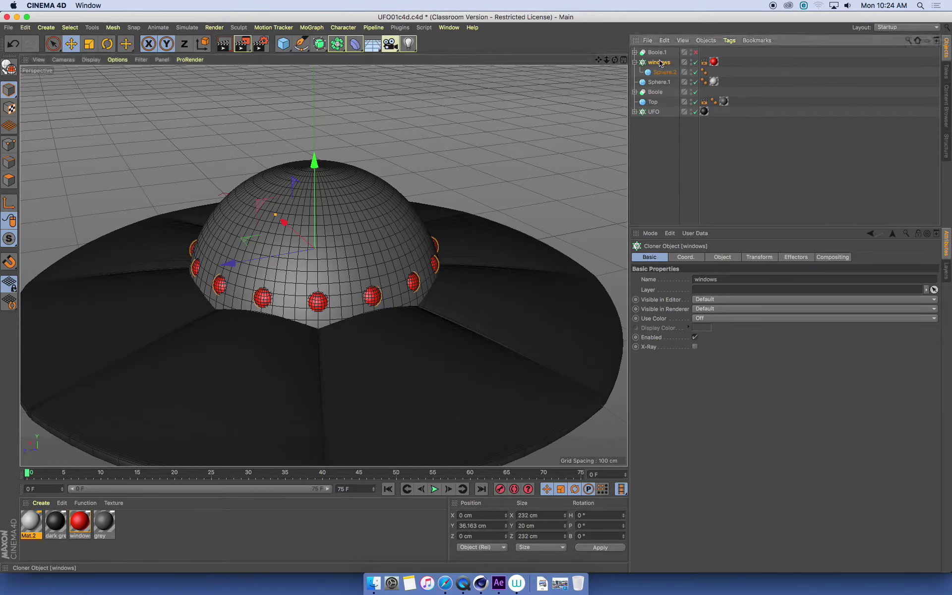
left_click(709, 257)
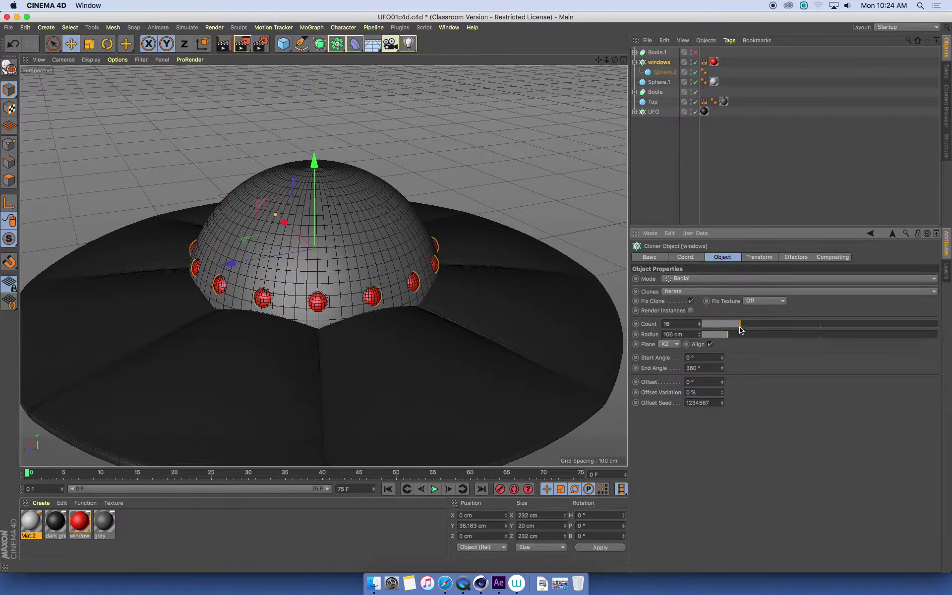
mouse_move(741, 329)
left_mouse_down()
mouse_move(797, 328)
mouse_move(740, 326)
mouse_move(782, 327)
mouse_move(740, 339)
mouse_move(806, 340)
mouse_move(728, 343)
left_mouse_up()
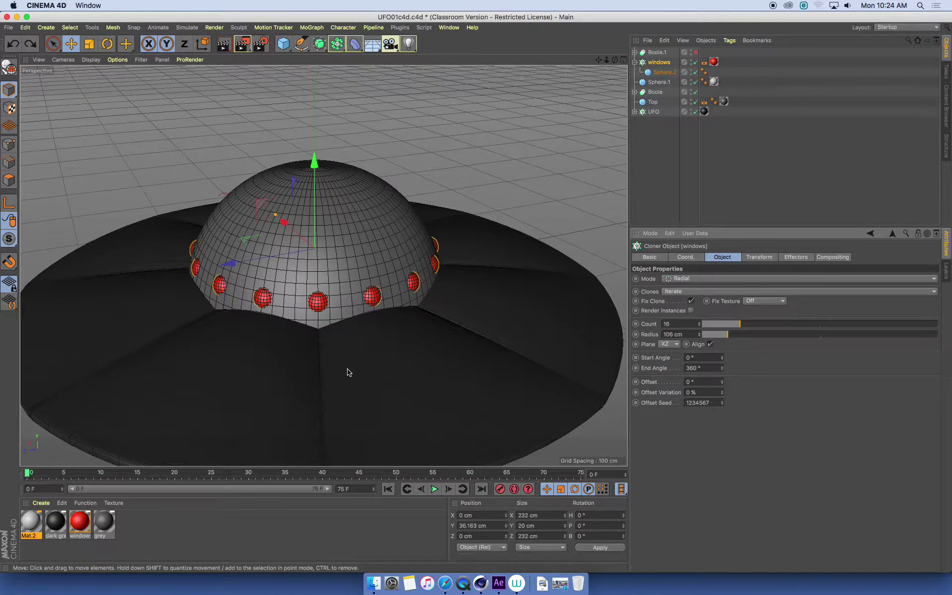
left_click_drag(323, 290, 392, 290, "alt")
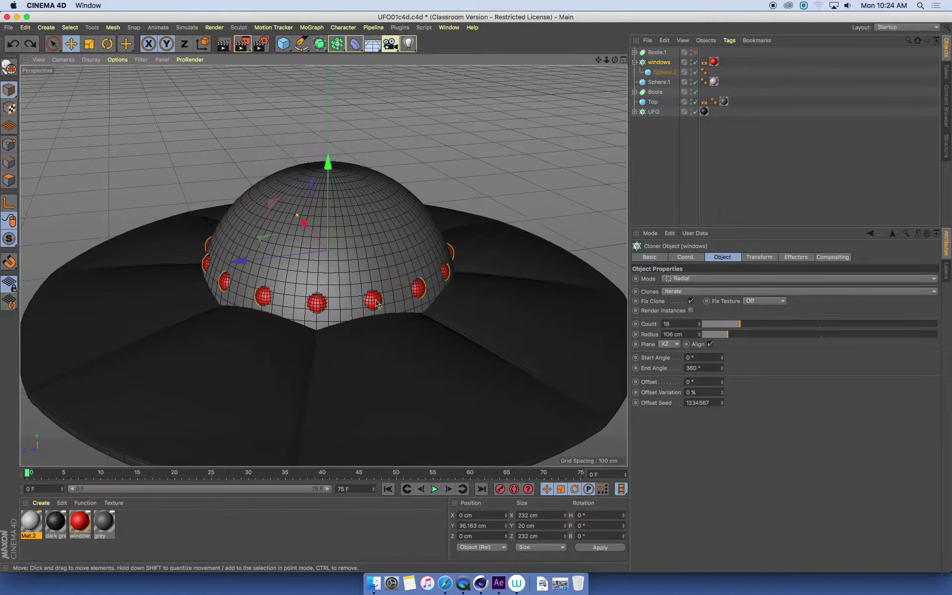
Step: Inspect the windows material, then reselect the windows cloner and open the MoGraph menu
double_click(83, 525)
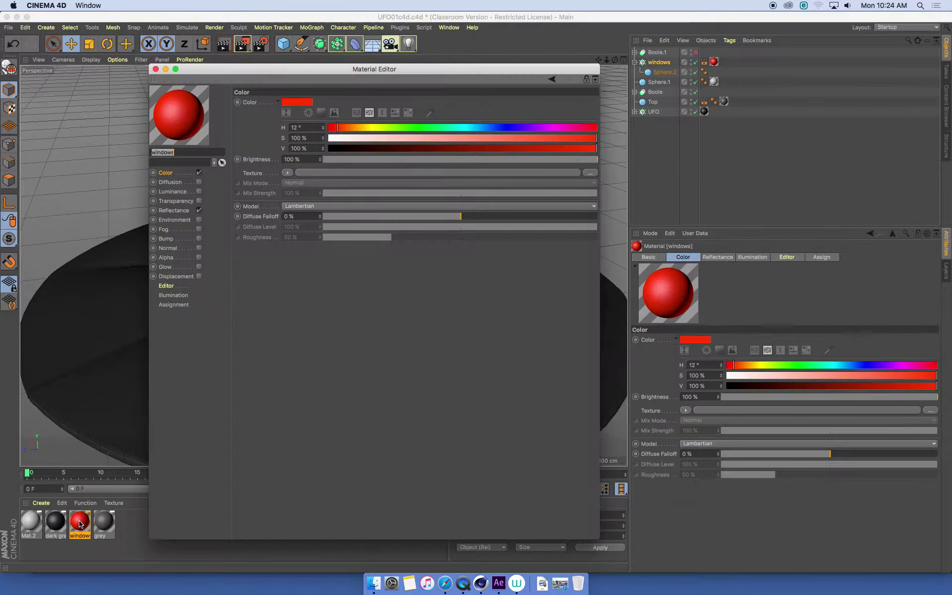
left_click(155, 70)
left_click(659, 62)
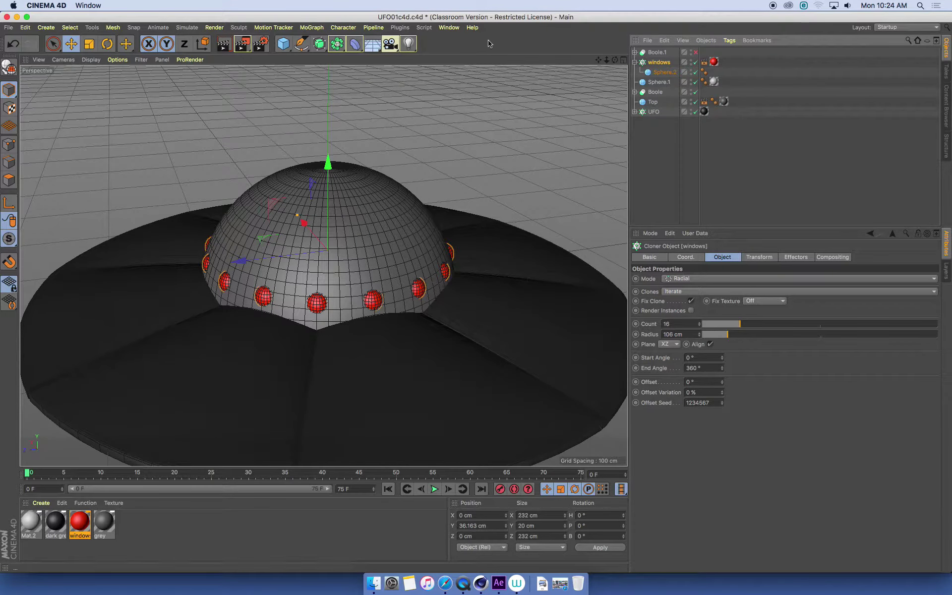
left_click(312, 27)
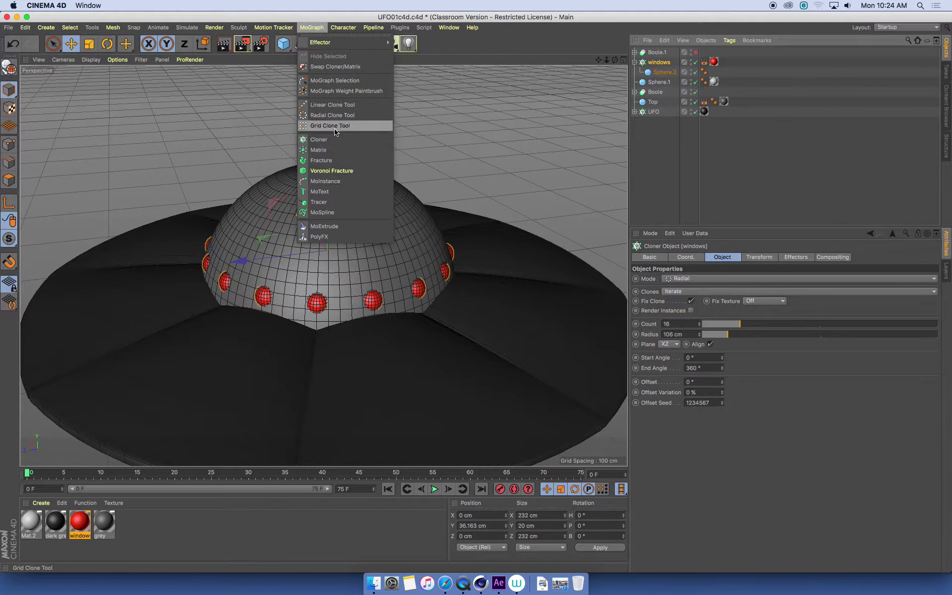
Step: Browse the MoGraph Effector list without adding anything, then reselect the windows cloner
mouse_move(337, 49)
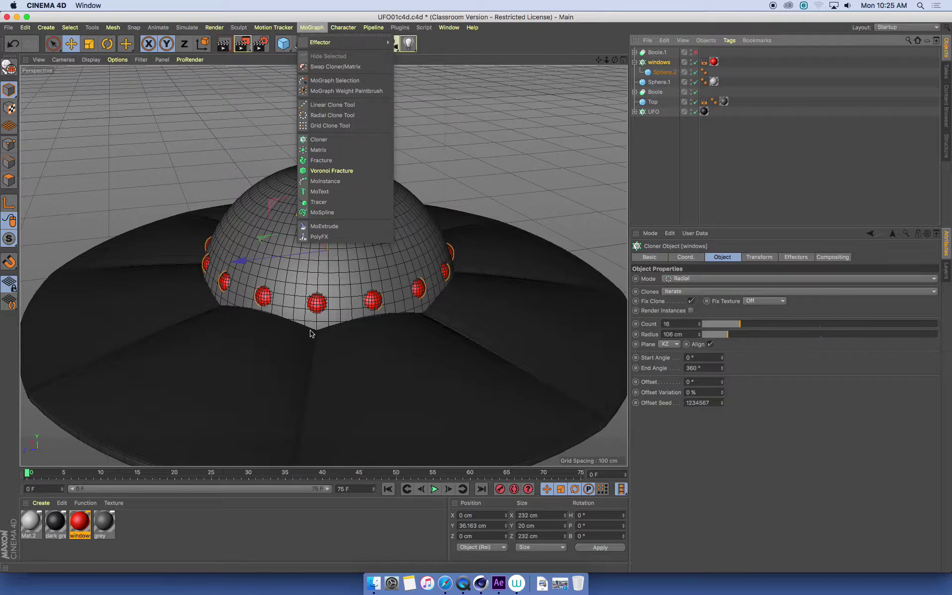
left_click(320, 30)
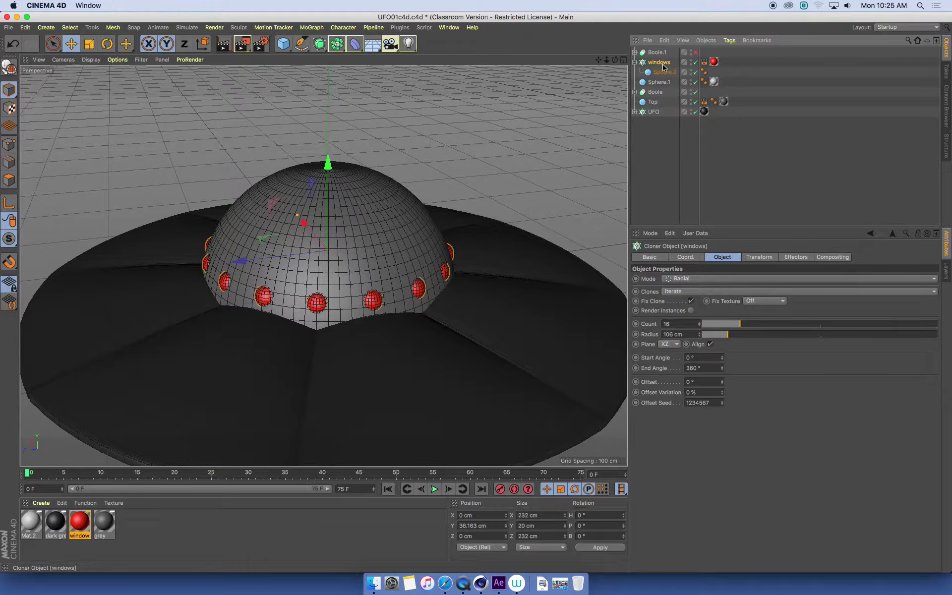
left_click(312, 27)
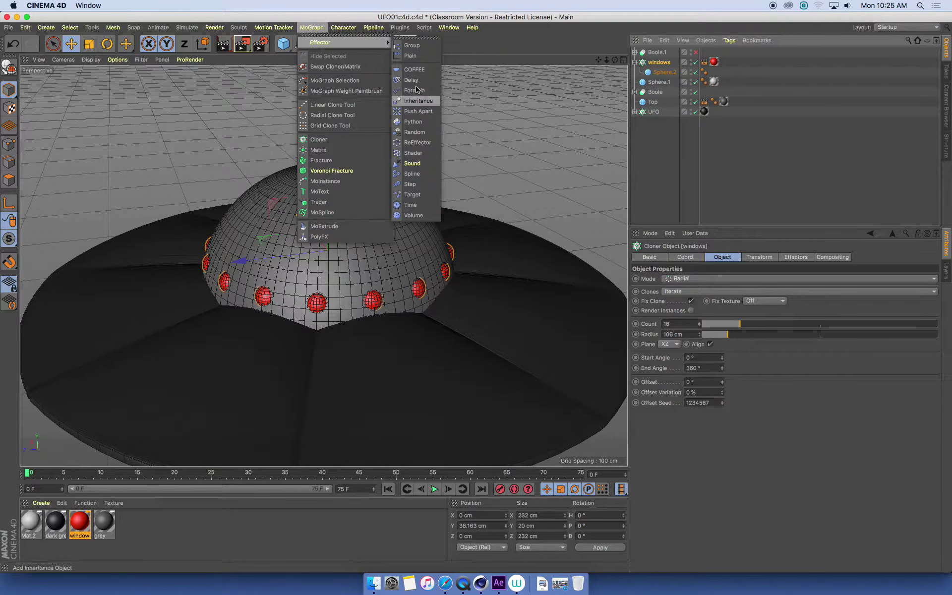
left_click(656, 68)
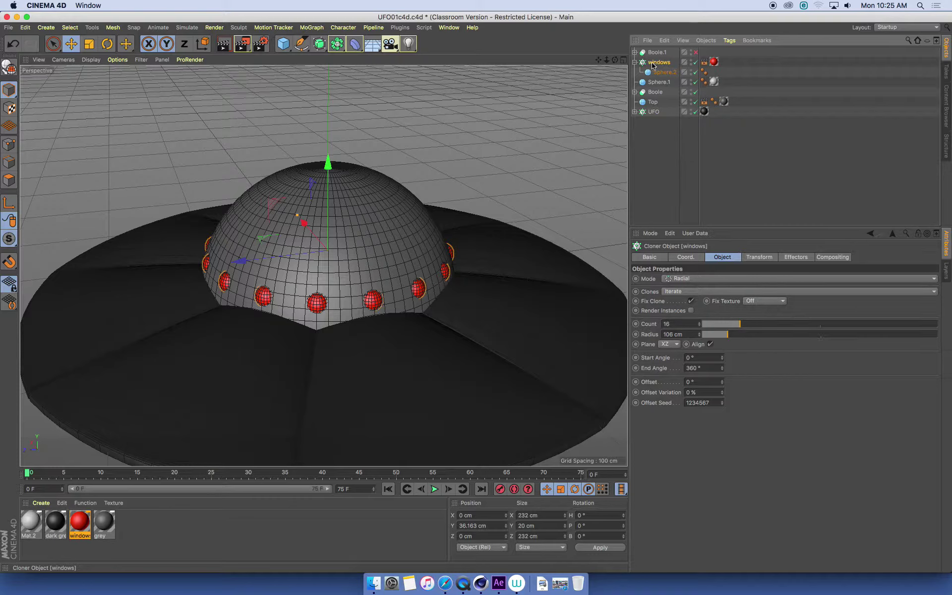
left_click(522, 146)
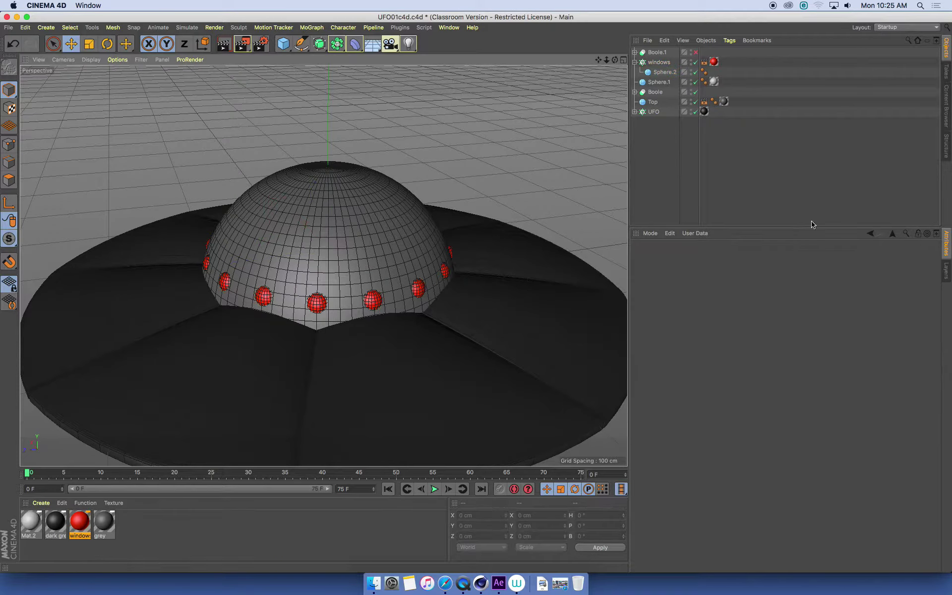
left_click(312, 27)
mouse_move(347, 42)
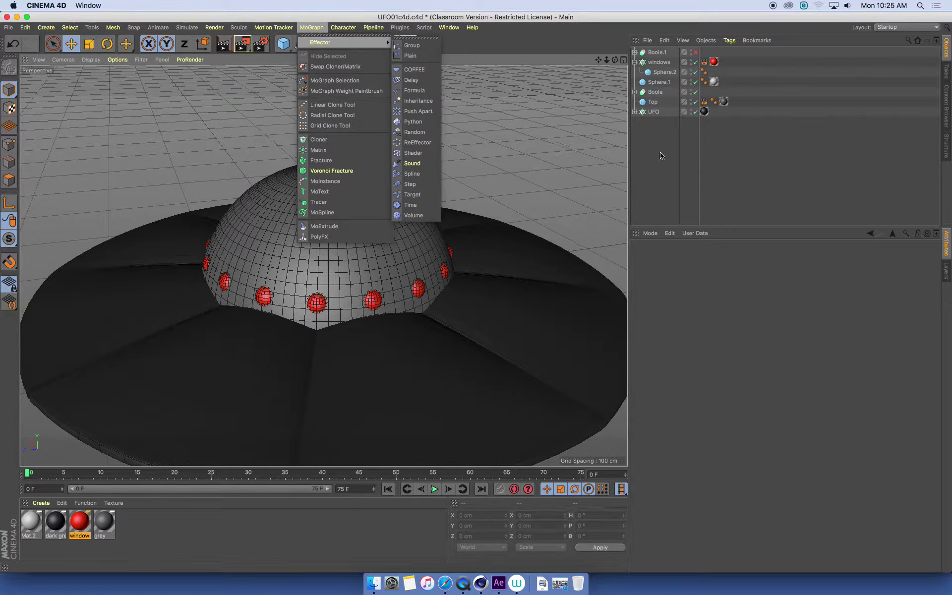
left_click(789, 159)
left_click(659, 63)
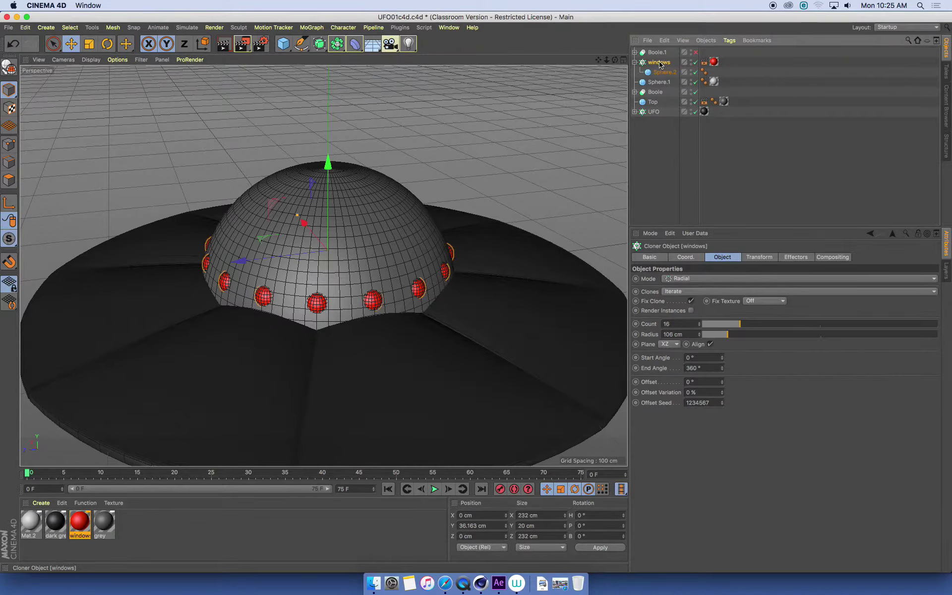
Step: Add a Shader effector from MoGraph > Effector, then inspect the windows cloner and the Shader object
left_click(311, 28)
mouse_move(367, 42)
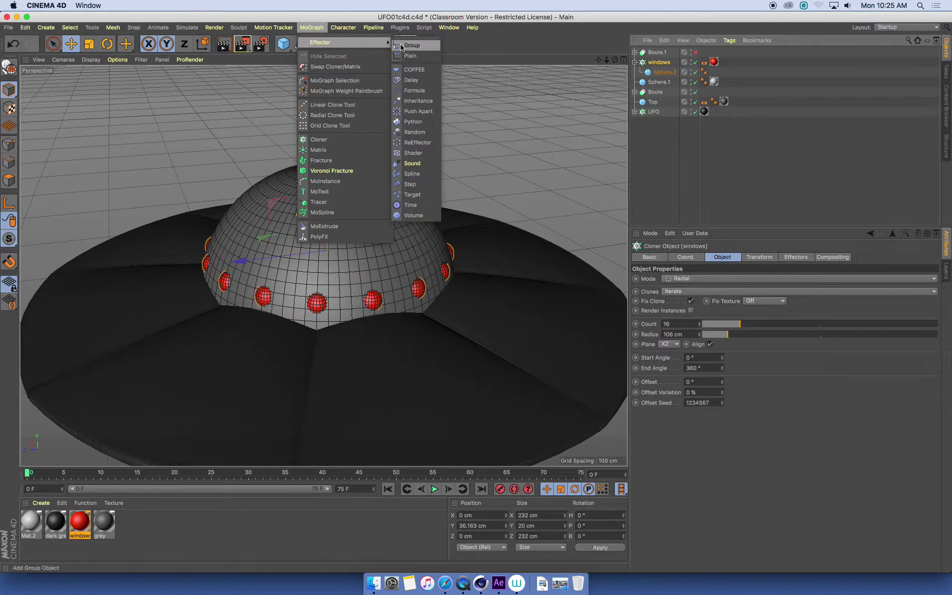
left_click(421, 155)
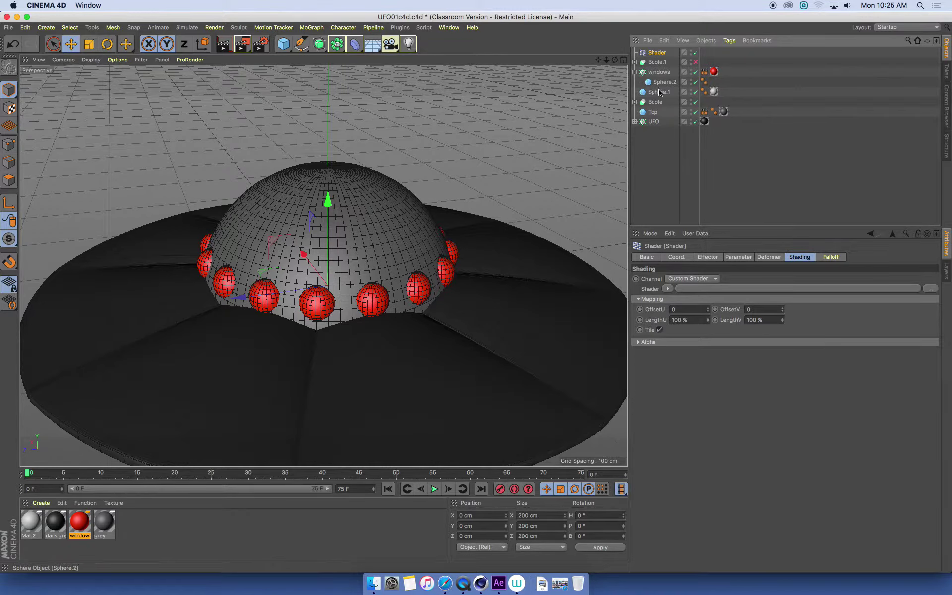
left_click(659, 72)
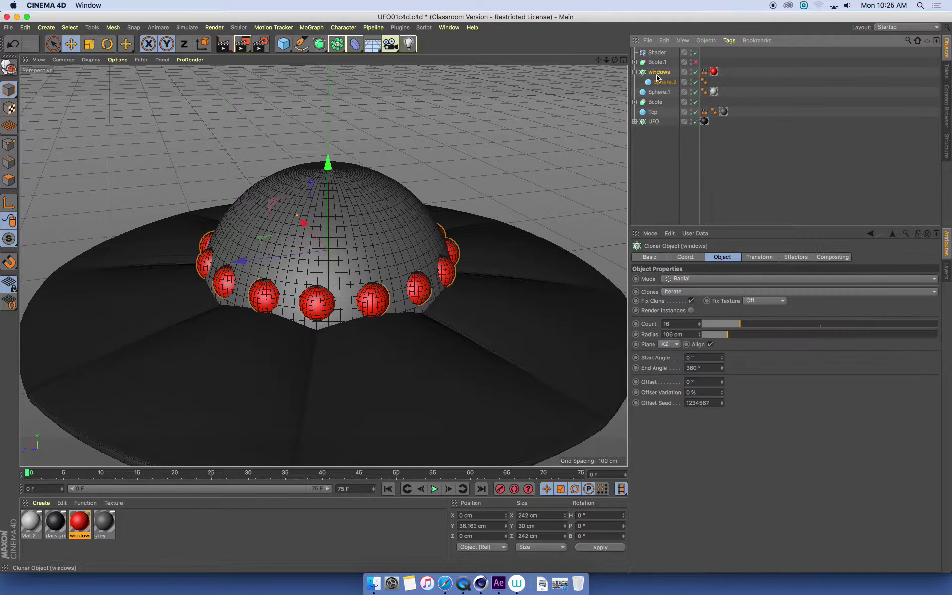
left_click(655, 52)
Step: Delete the Shader effector, add a new one, and view the windows cloner's empty Effectors list
key("Delete")
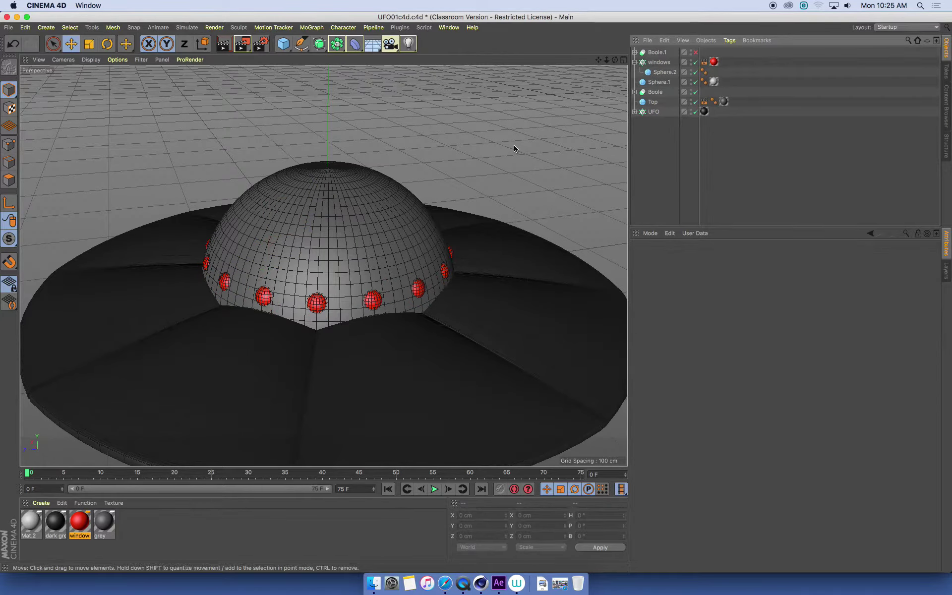
left_click(311, 28)
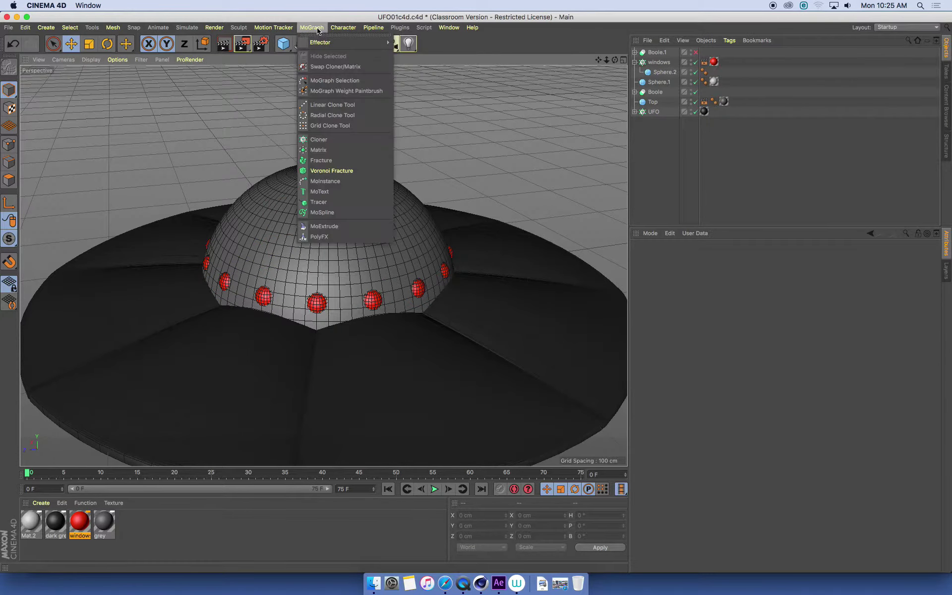
mouse_move(348, 42)
left_click(424, 153)
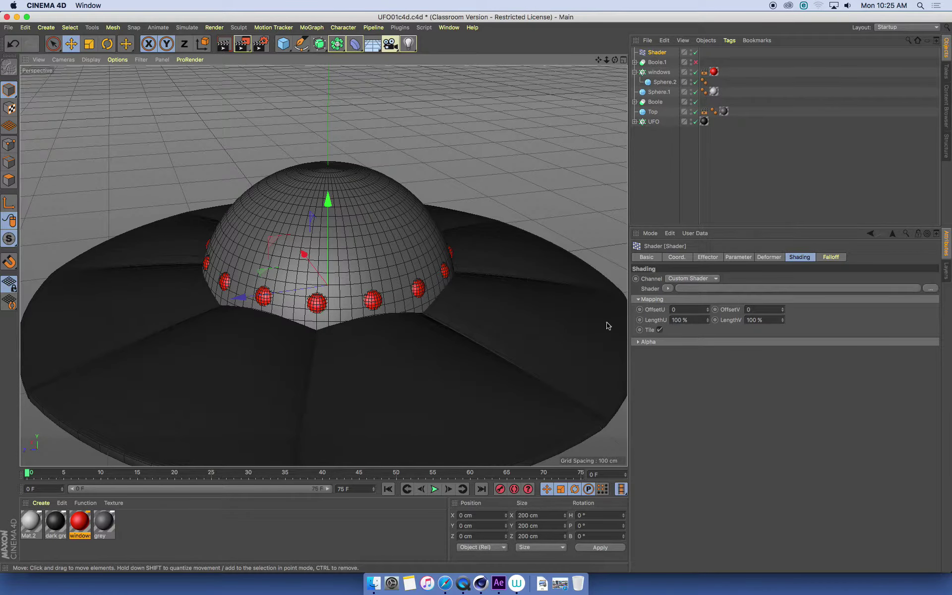
left_click(444, 286)
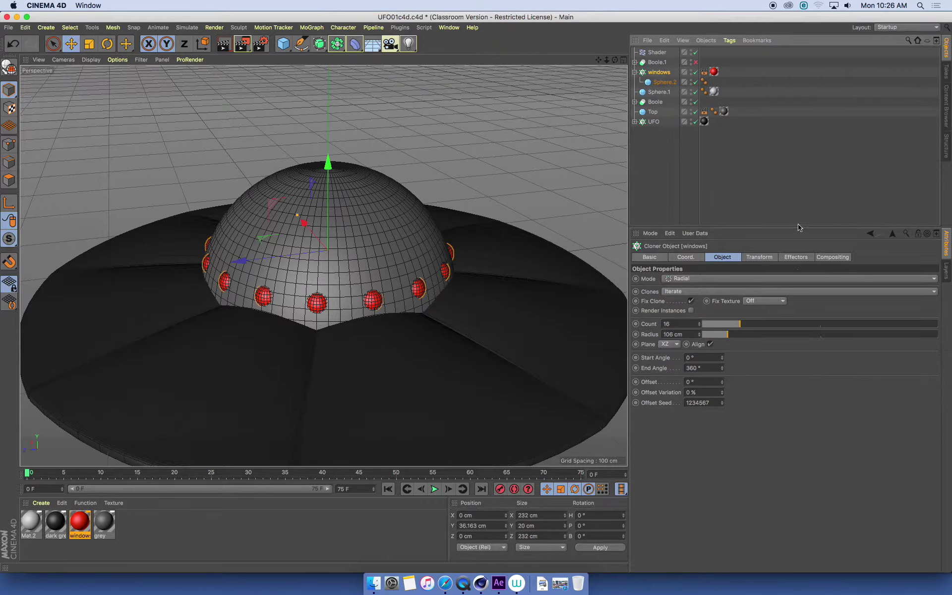
left_click(796, 259)
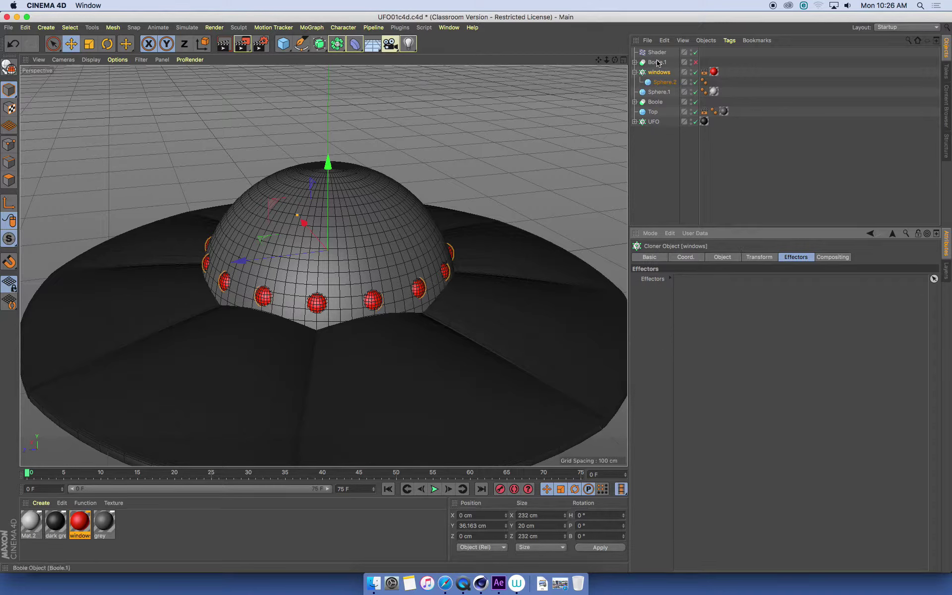
Step: Drag the Shader object into the windows cloner's Effectors list
left_click_drag(657, 52, 753, 362)
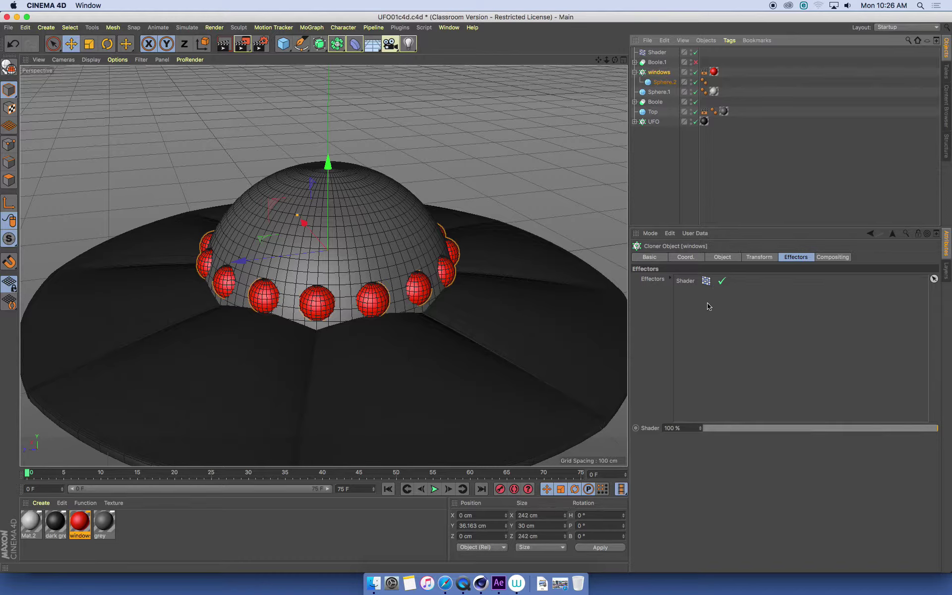
Step: In the Shader effector's Transform parameters, try Scale 1.22, then switch Scale off
left_click(659, 53)
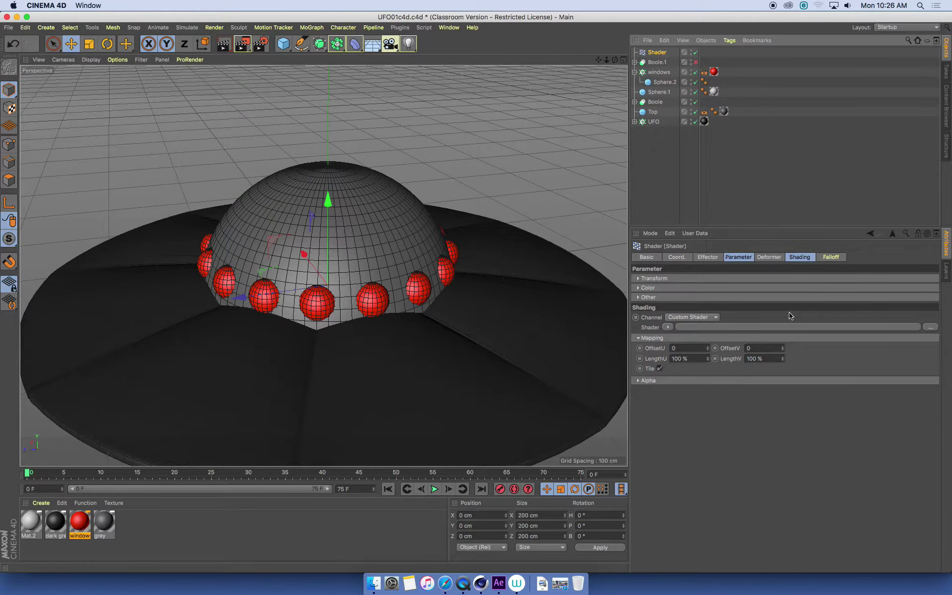
left_click(739, 257)
left_click(663, 278)
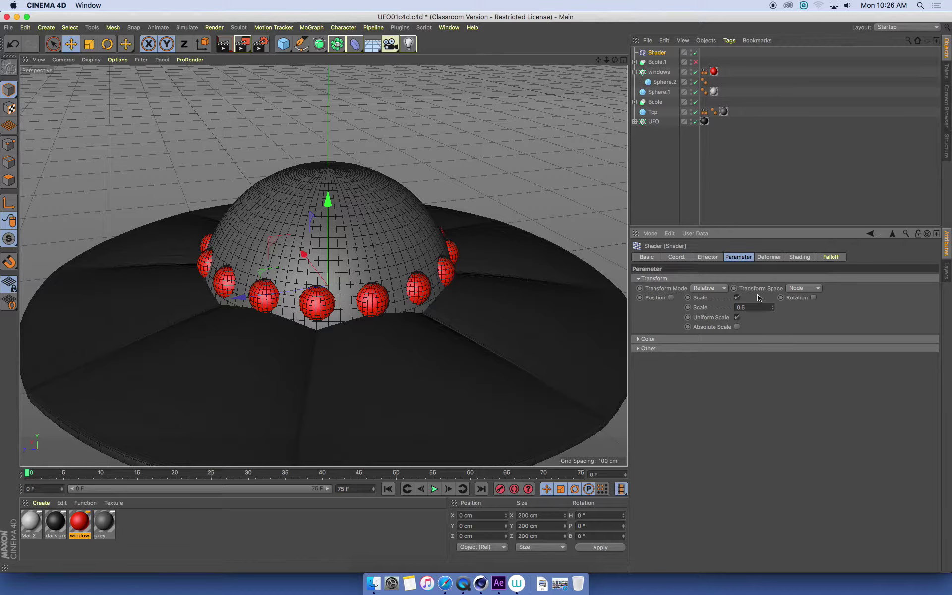
left_click_drag(772, 312, 773, 300)
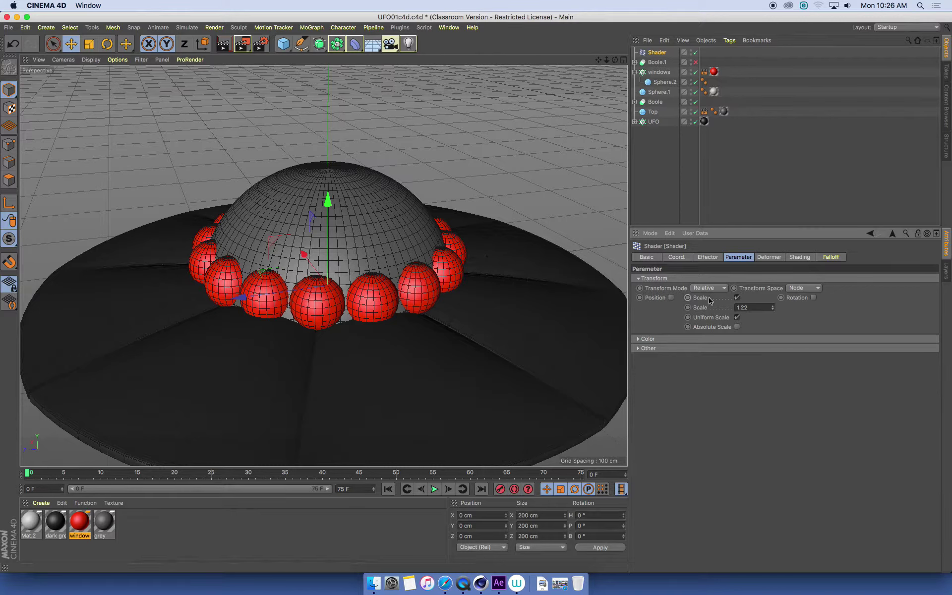
left_click(738, 298)
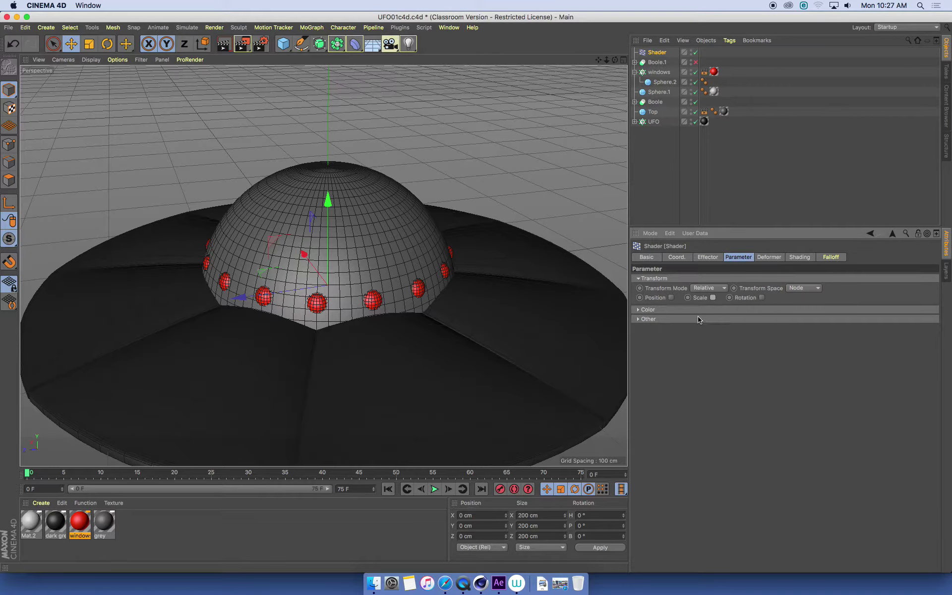
Step: Expand the Shader effector's Color parameters and show its Shading tab with the Custom Shader channel
left_click(720, 311)
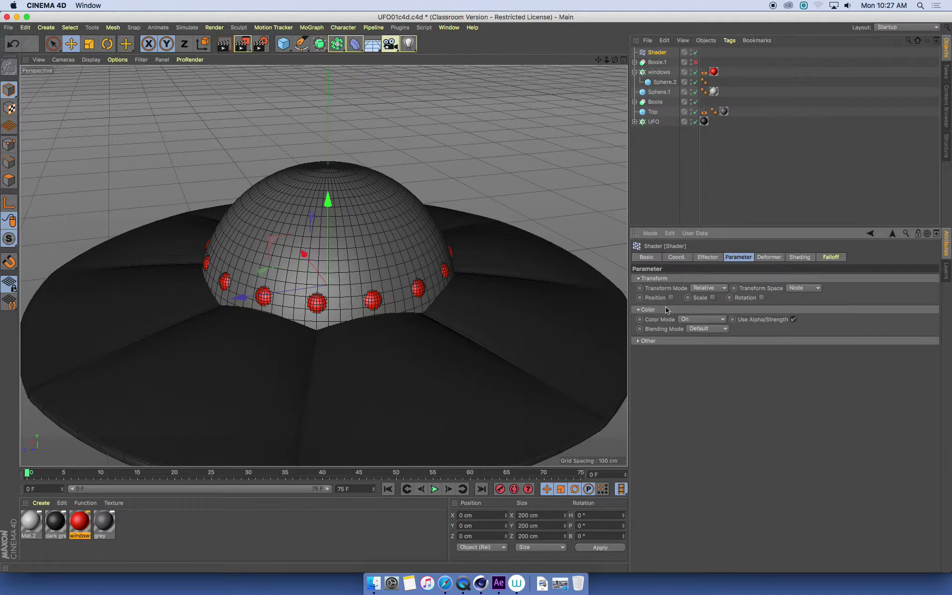
left_click(800, 257)
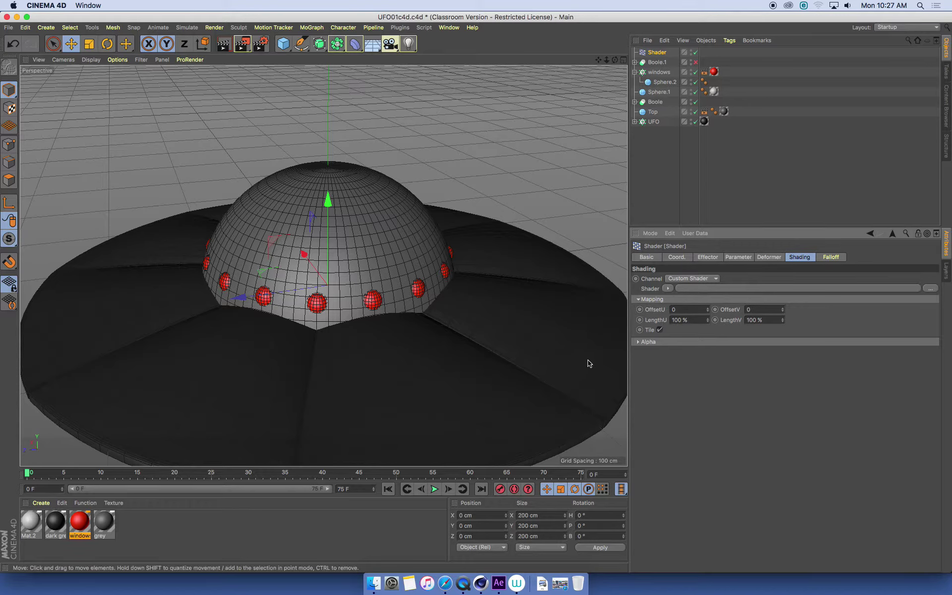
left_click(669, 288)
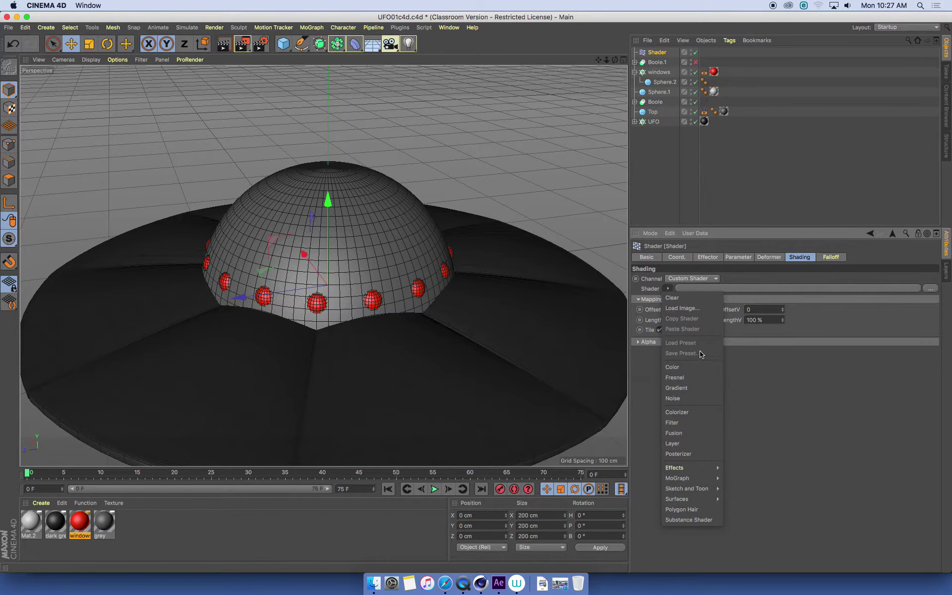
double_click(31, 521)
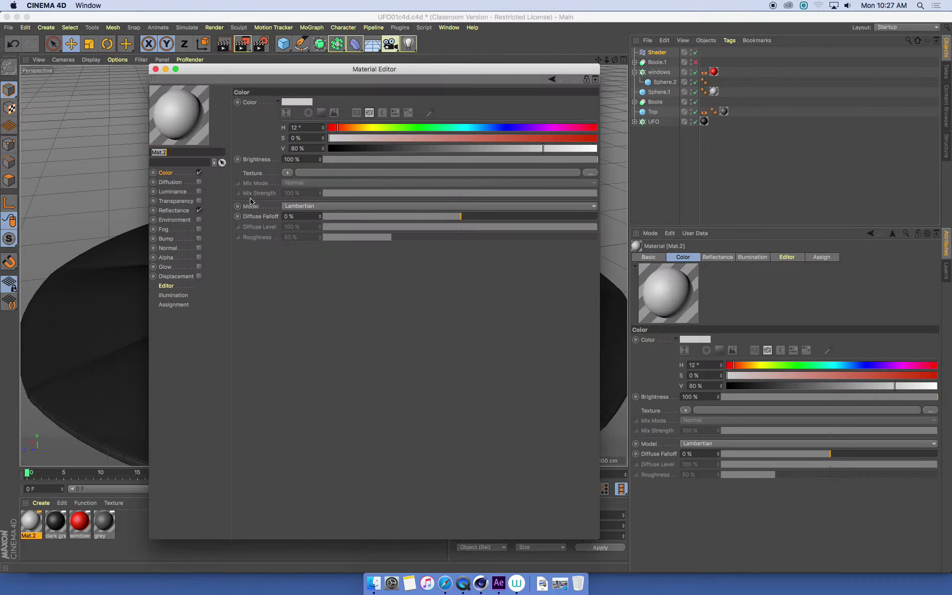
left_click(605, 151)
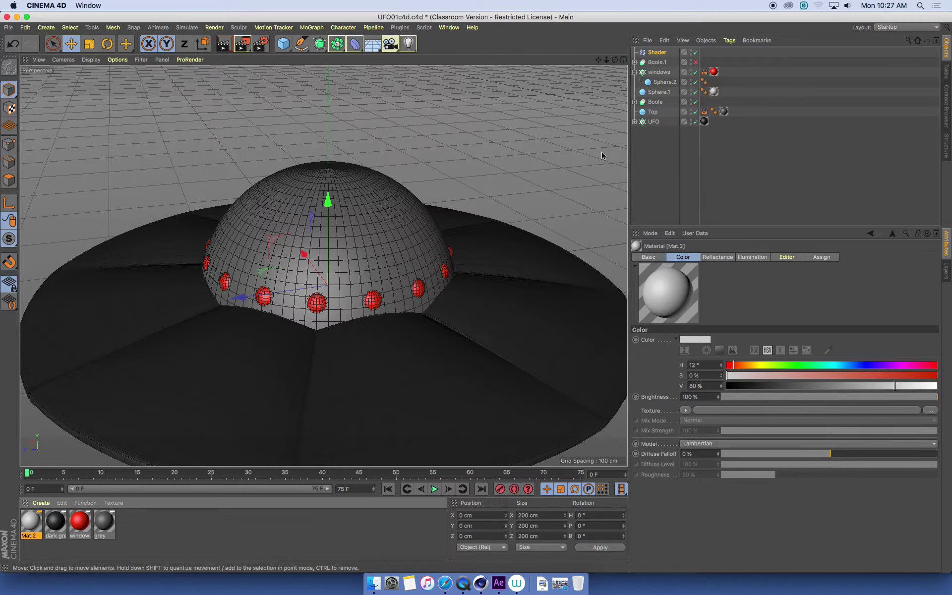
left_click(657, 53)
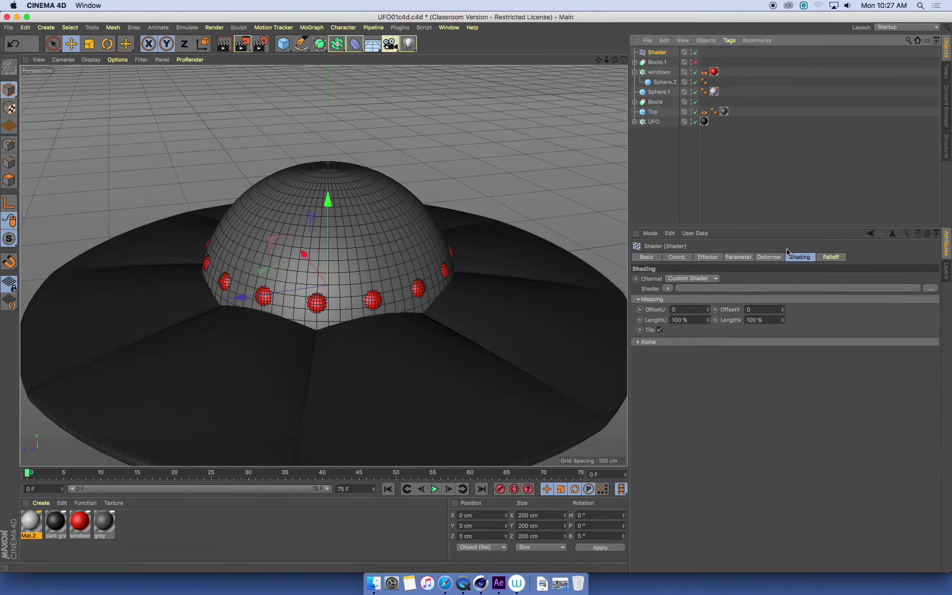
Step: Load a black-to-white 2D - U Gradient into the Shader effector's shader slot and open its settings
left_click(668, 288)
left_click(677, 388)
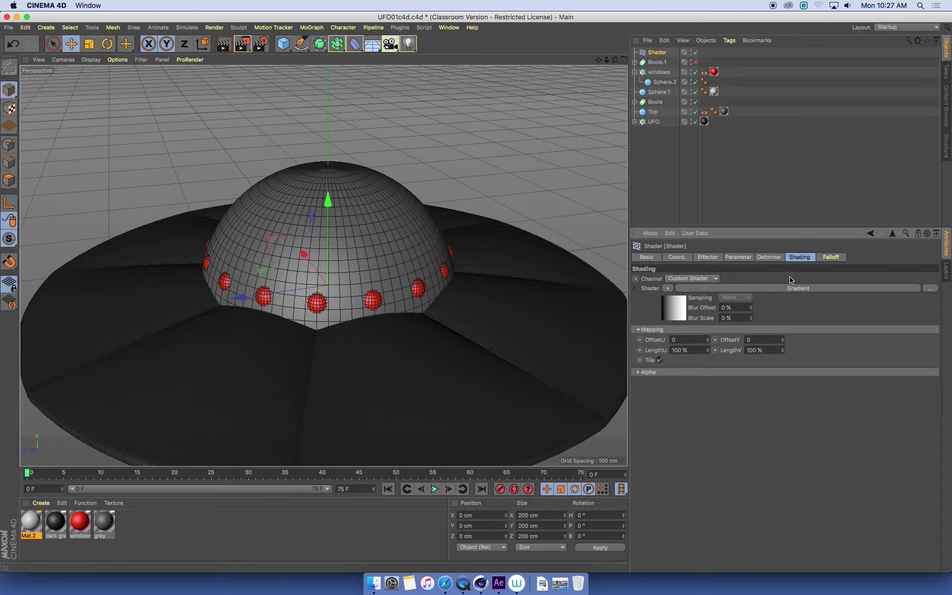
left_click(804, 288)
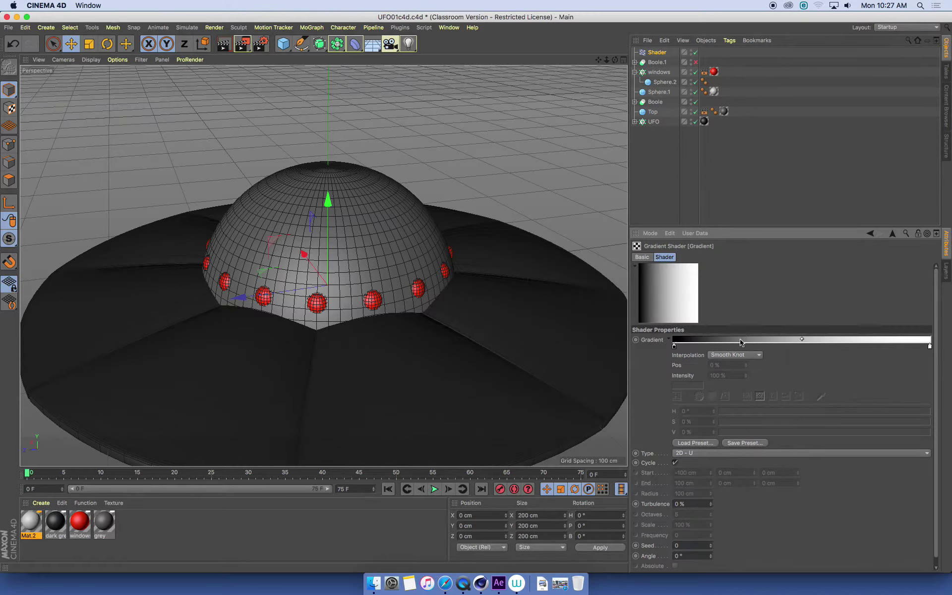
Step: Apply the Flame 2 gradient preset, blending red, orange, yellow and white
left_click(701, 443)
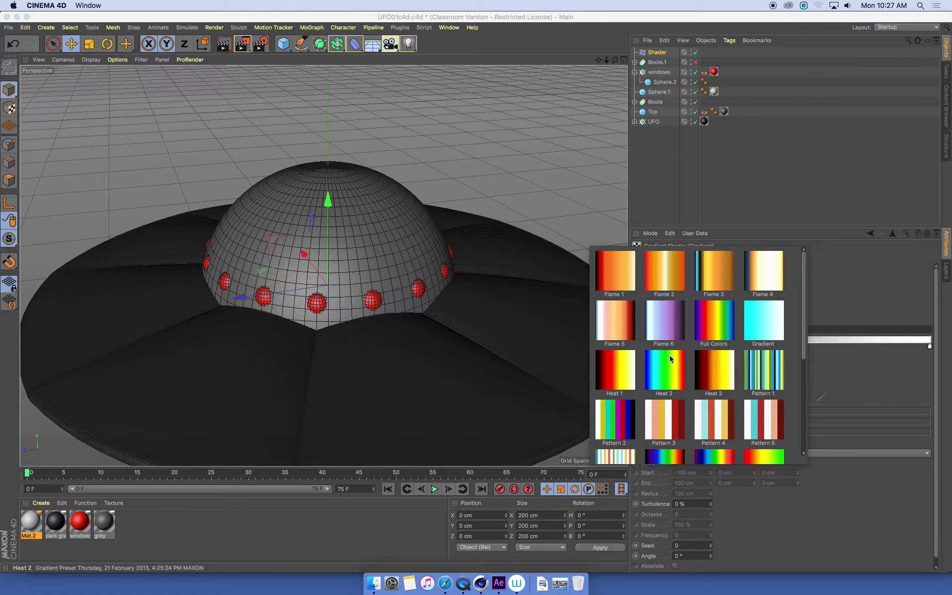
scroll(669, 355, "down", 4)
scroll(659, 317, "up", 4)
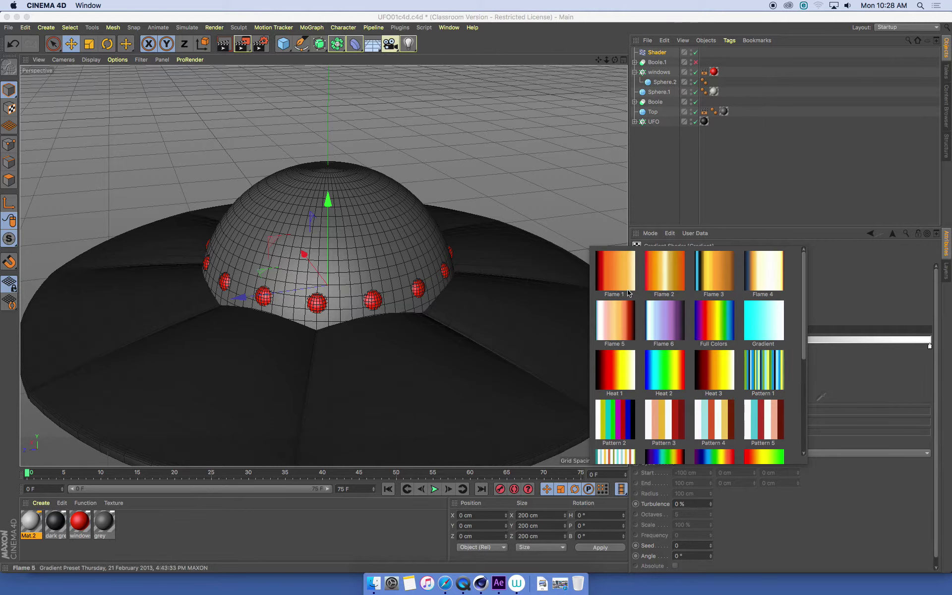
left_click(665, 274)
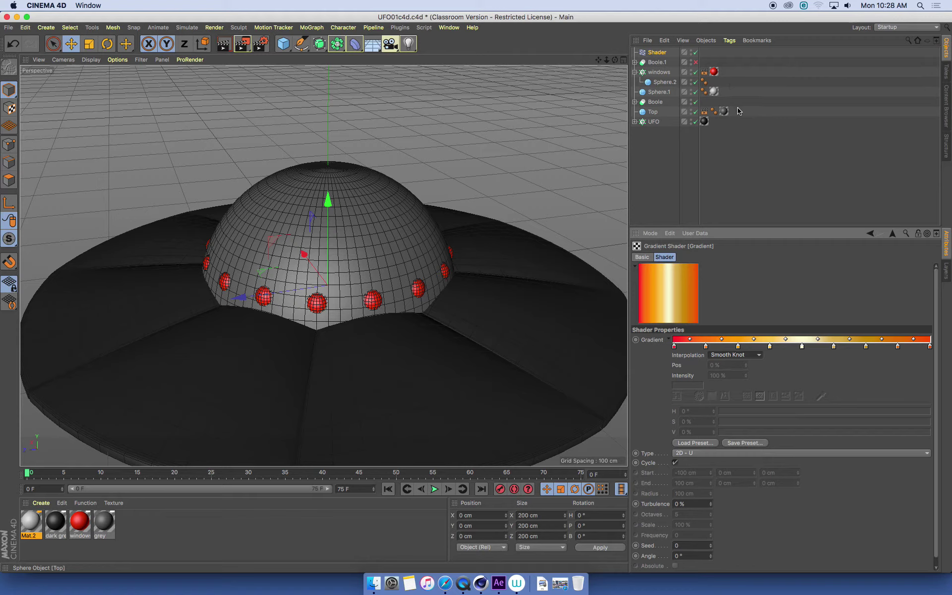
Step: Review the Shader effector's parameters, then select the windows texture tag to show its UVW Mapping settings
left_click(658, 54)
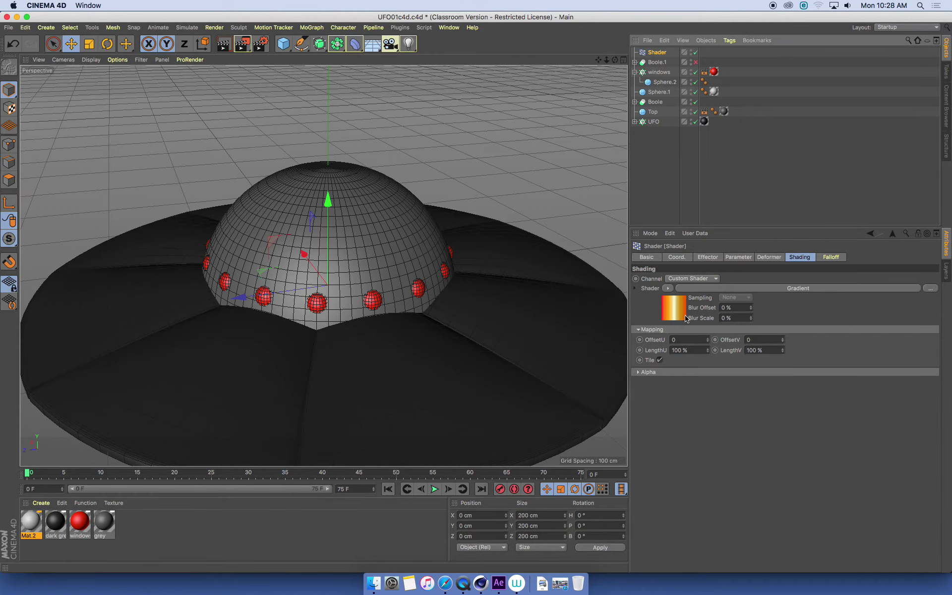
left_click(739, 258)
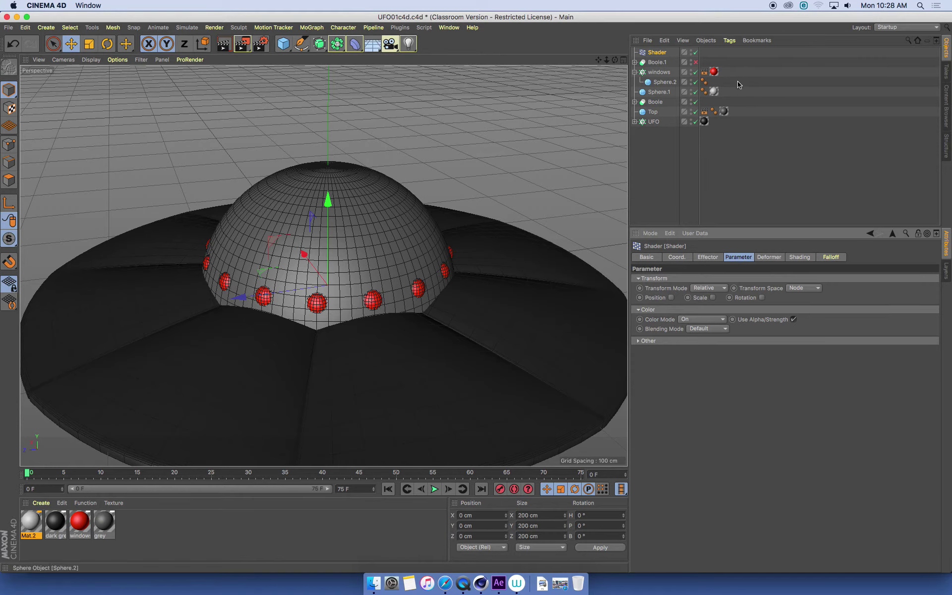
left_click(715, 72)
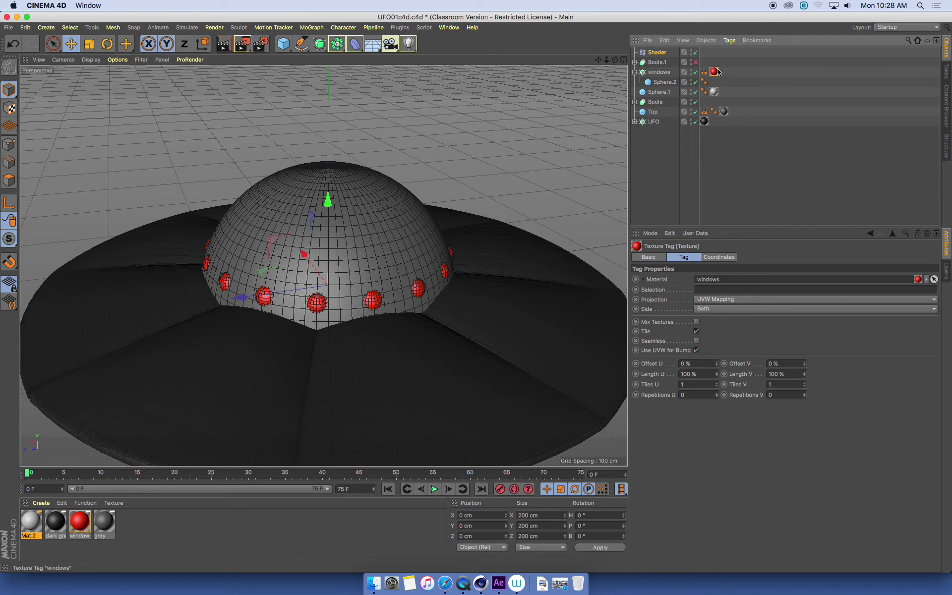